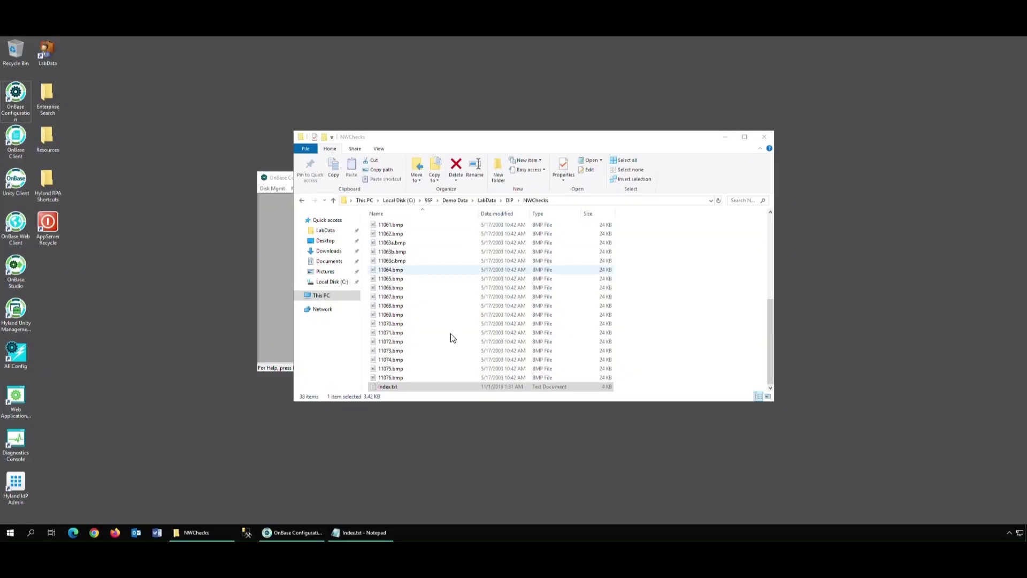
# Open Index.txt in Notepad to view the quoted, comma-separated check records.
pyautogui.doubleClick(432, 387)
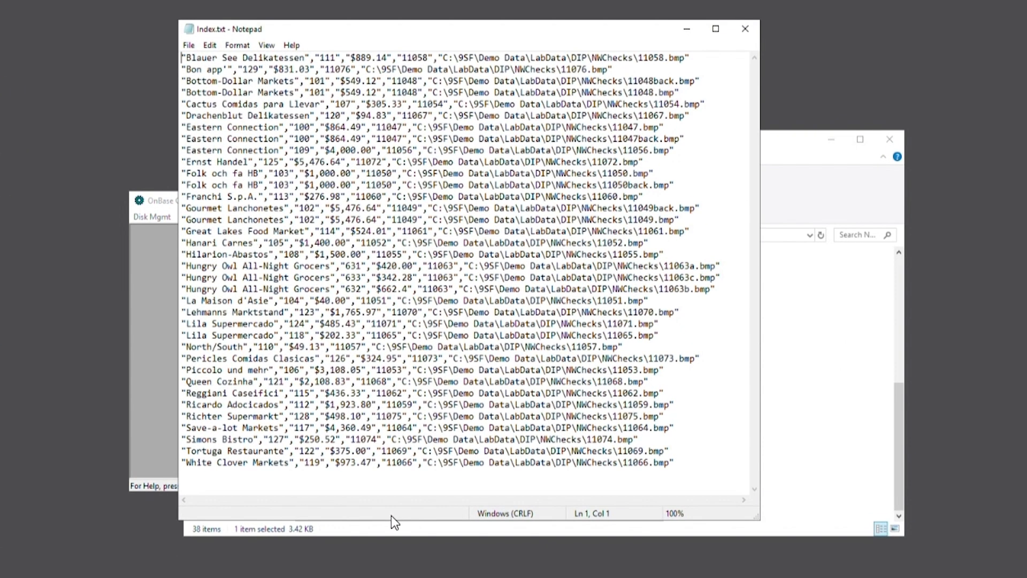
# In DIP - Checks processing settings, choose Ordered Fields and Double Quote delimiters, then save.
pyautogui.click(164, 253)
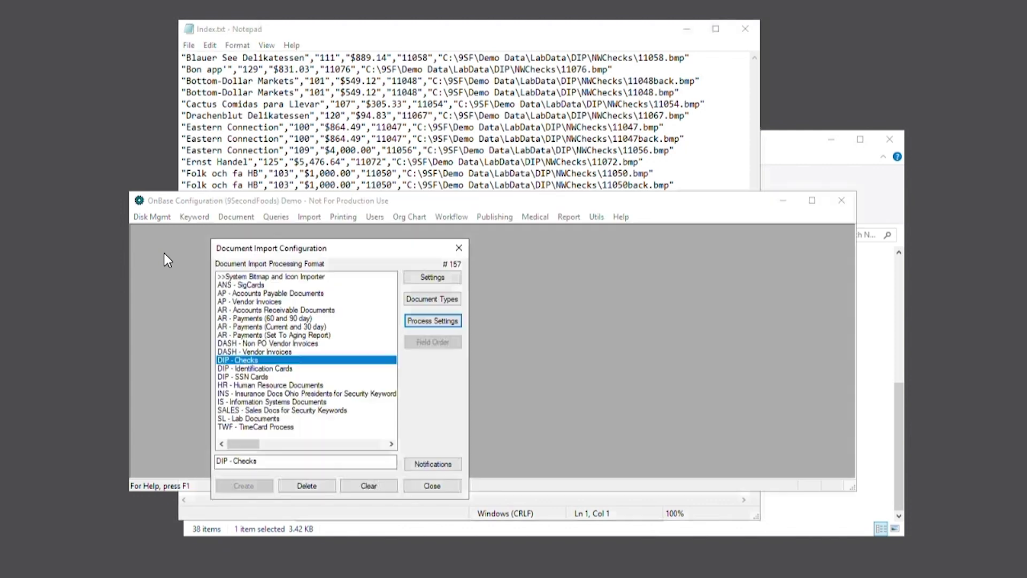
pyautogui.click(444, 320)
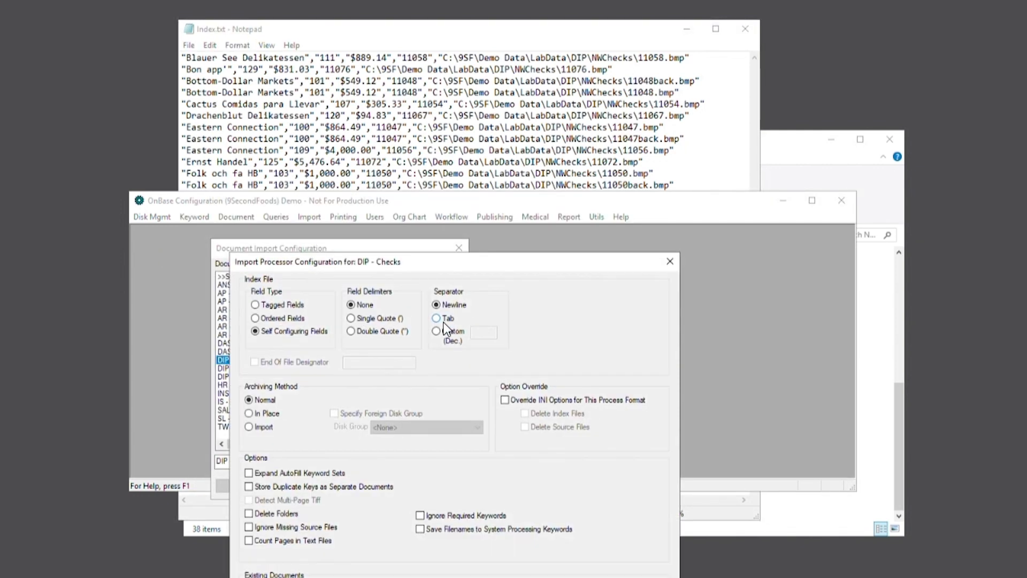
pyautogui.moveTo(442, 263); pyautogui.dragTo(466, 243)
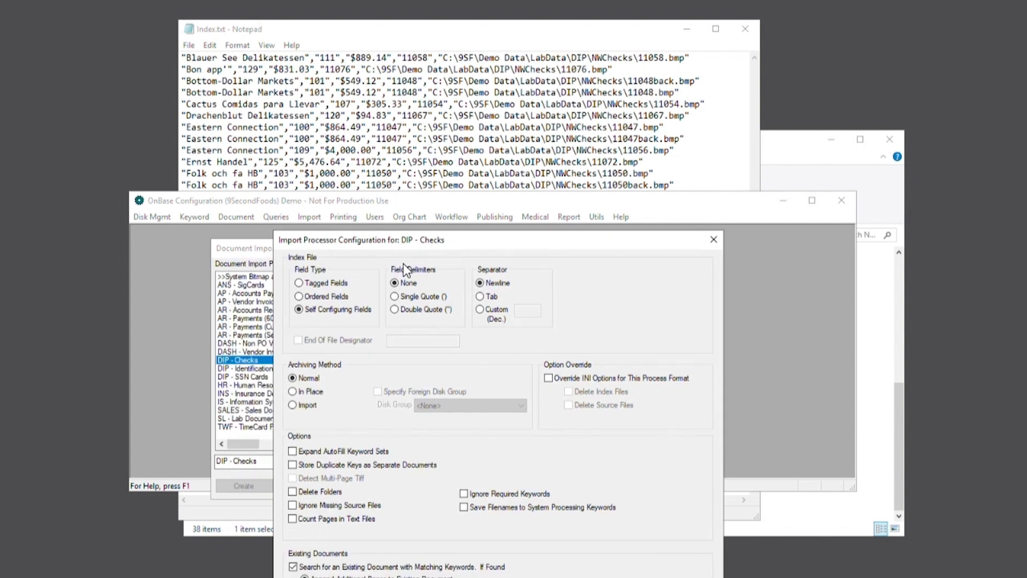
pyautogui.click(346, 297)
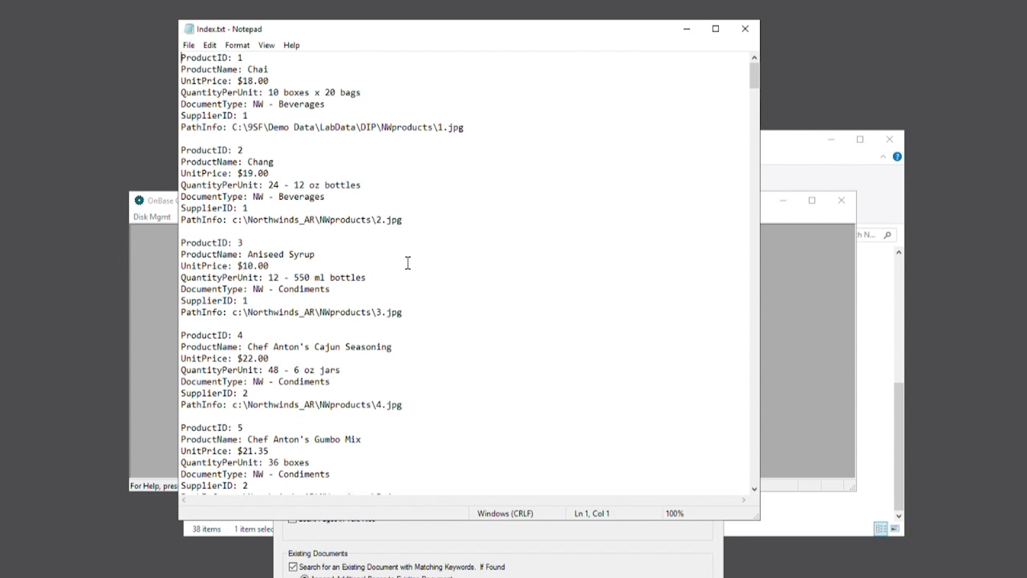
pyautogui.click(745, 28)
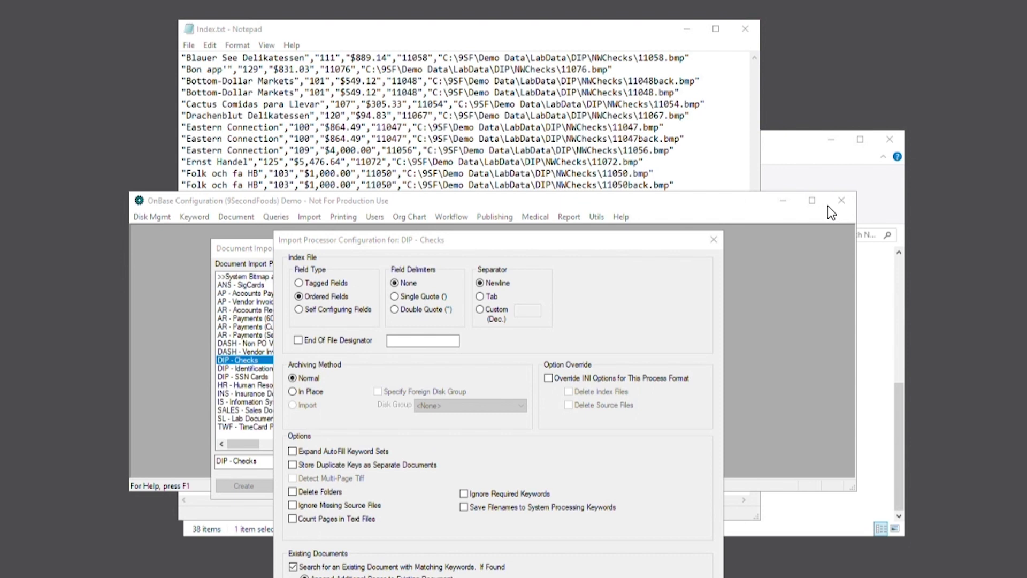
pyautogui.click(434, 311)
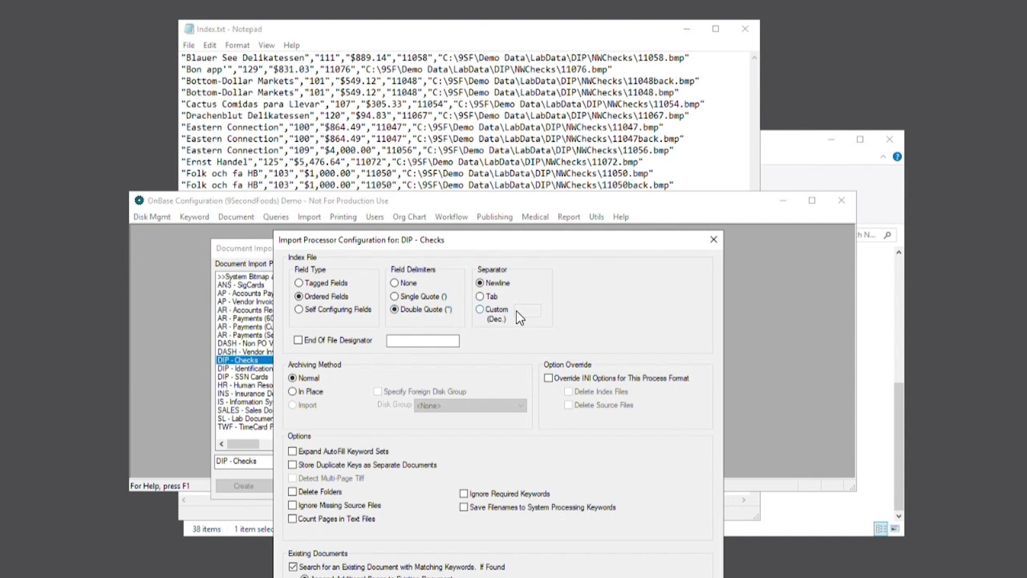
pyautogui.click(496, 311)
pyautogui.click(537, 315)
pyautogui.press('Escape')
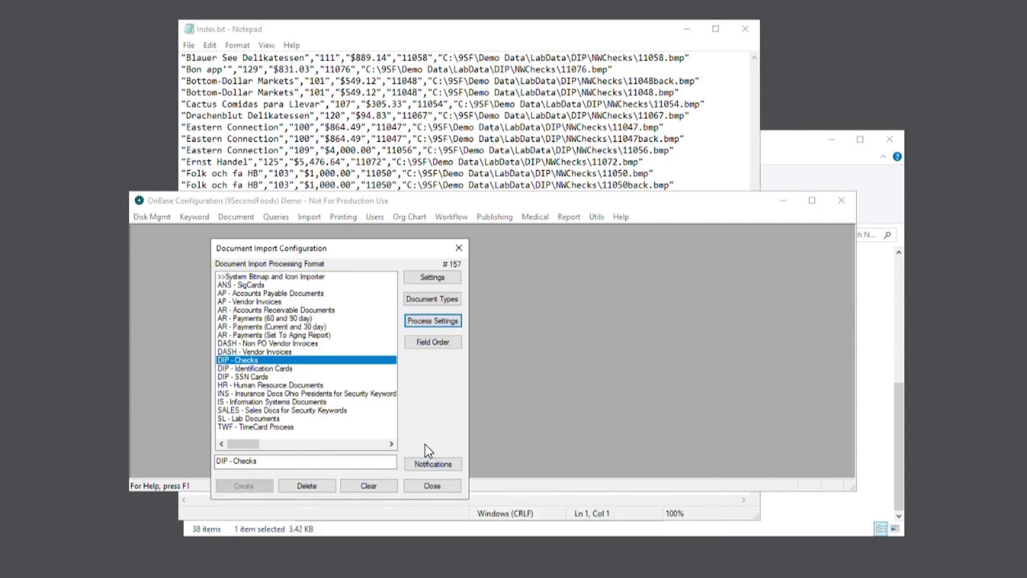
# Open the keyword field configuration for the DIP - Check document type.
pyautogui.click(425, 345)
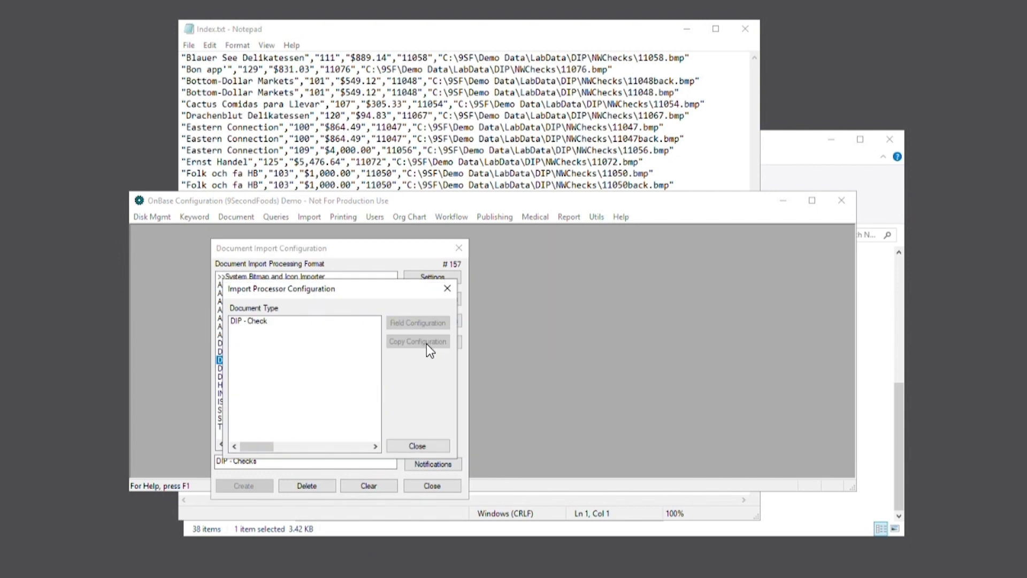
pyautogui.click(264, 322)
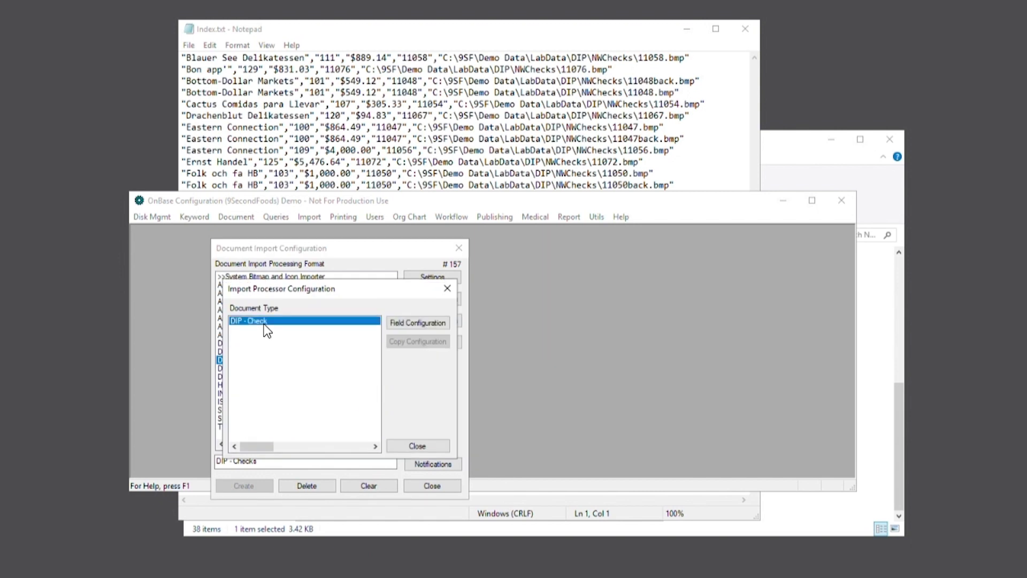
pyautogui.click(410, 325)
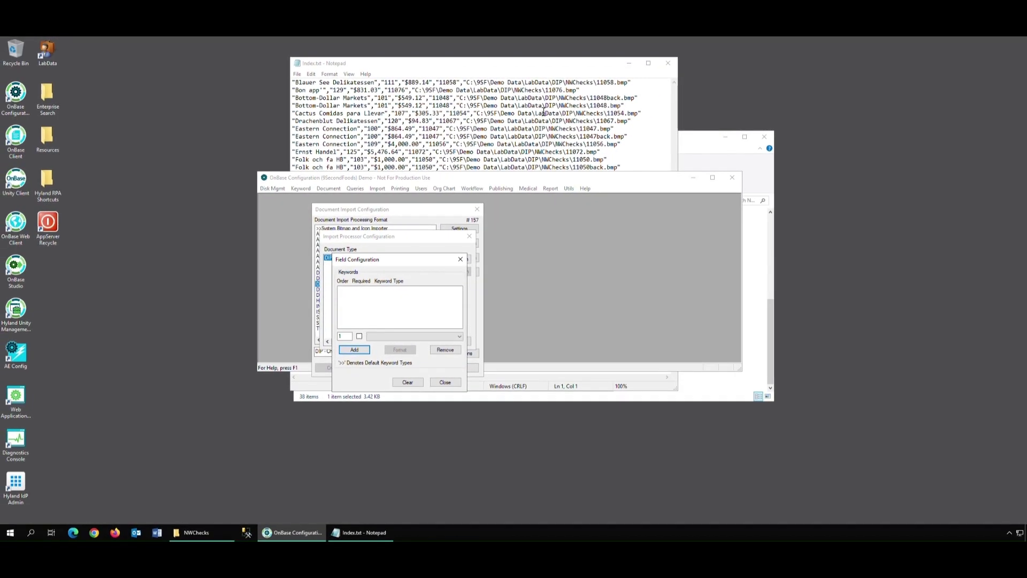
# Add Customer Name, Check #, and Amount as fields 1, 2, and 3.
pyautogui.click(459, 337)
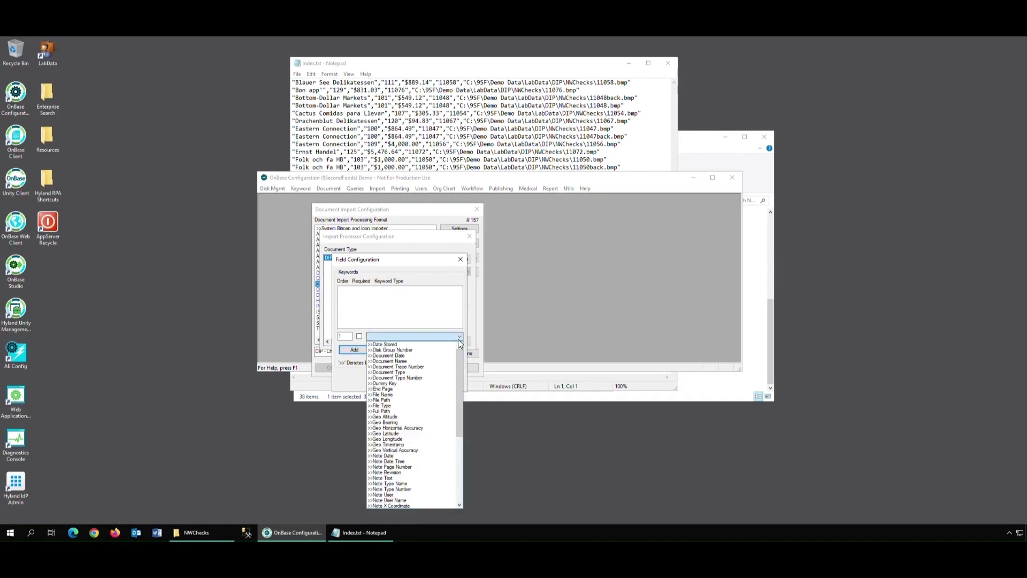
pyautogui.moveTo(458, 361); pyautogui.dragTo(454, 502)
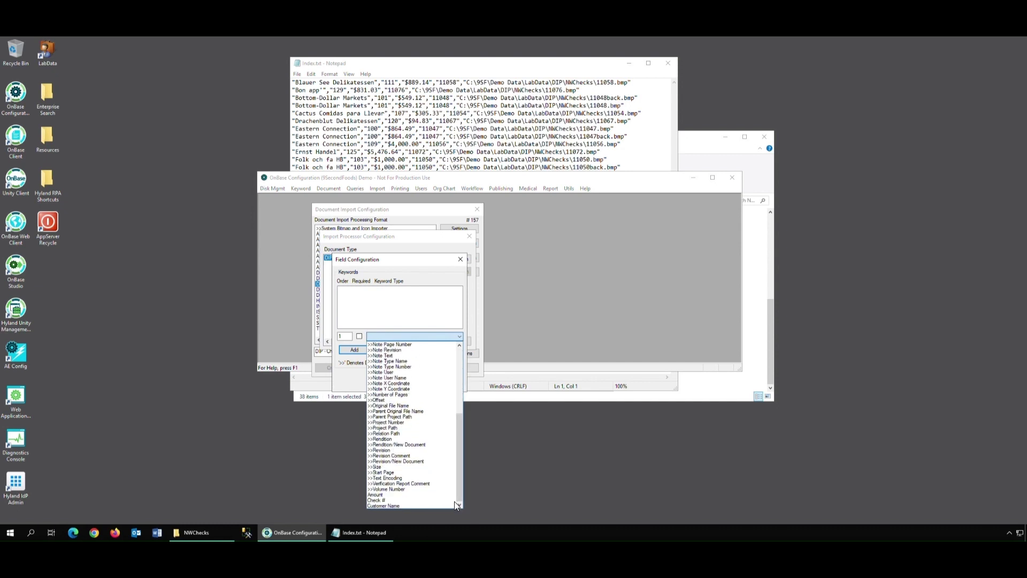
pyautogui.click(432, 505)
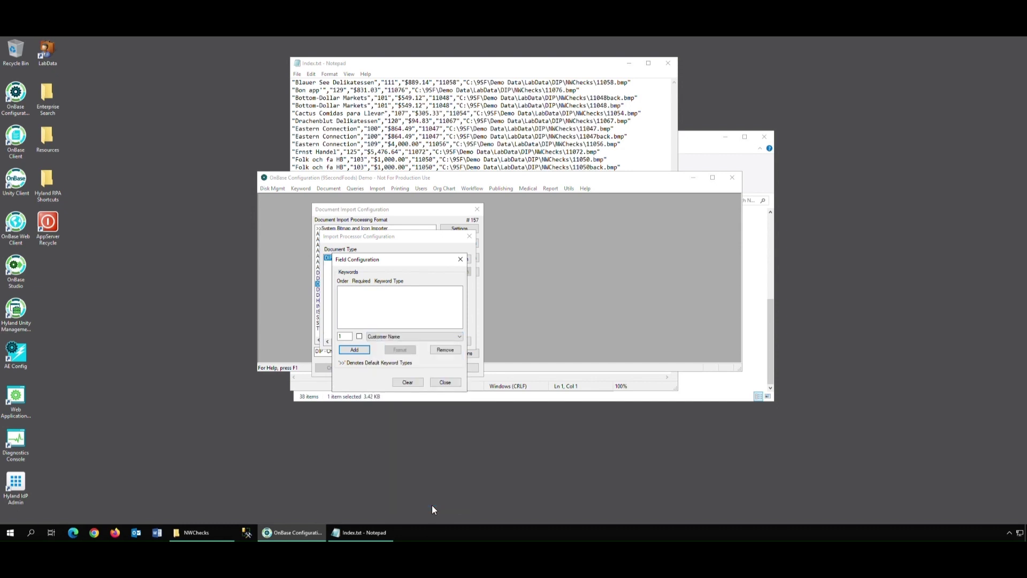
pyautogui.click(355, 351)
pyautogui.click(458, 336)
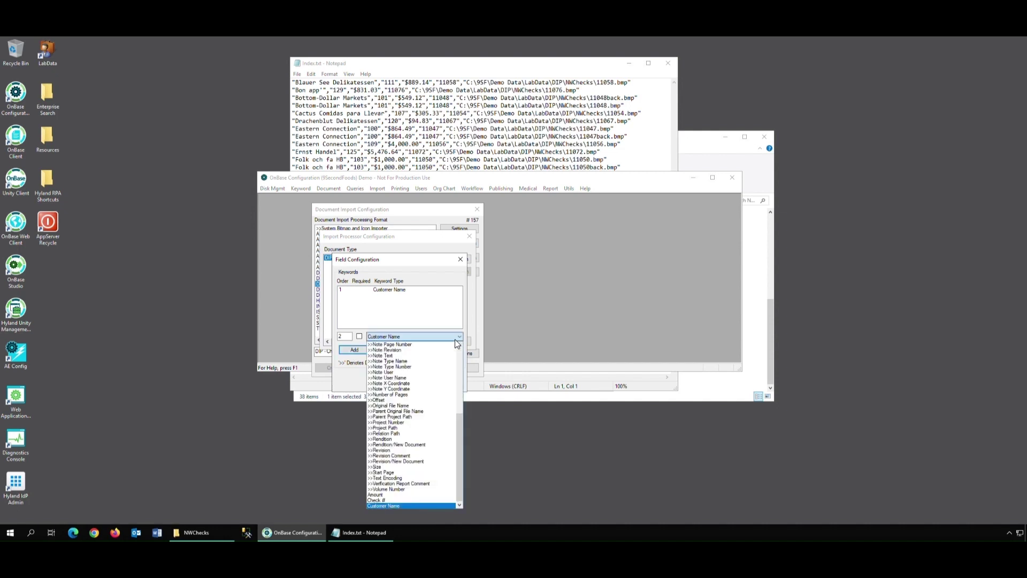
pyautogui.click(407, 499)
pyautogui.click(355, 348)
pyautogui.click(395, 337)
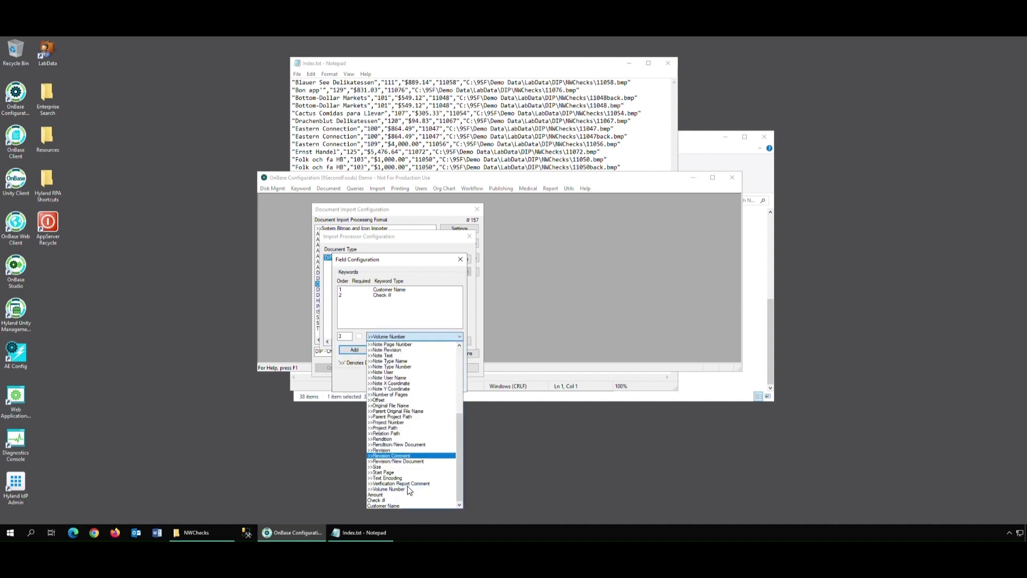
pyautogui.click(396, 495)
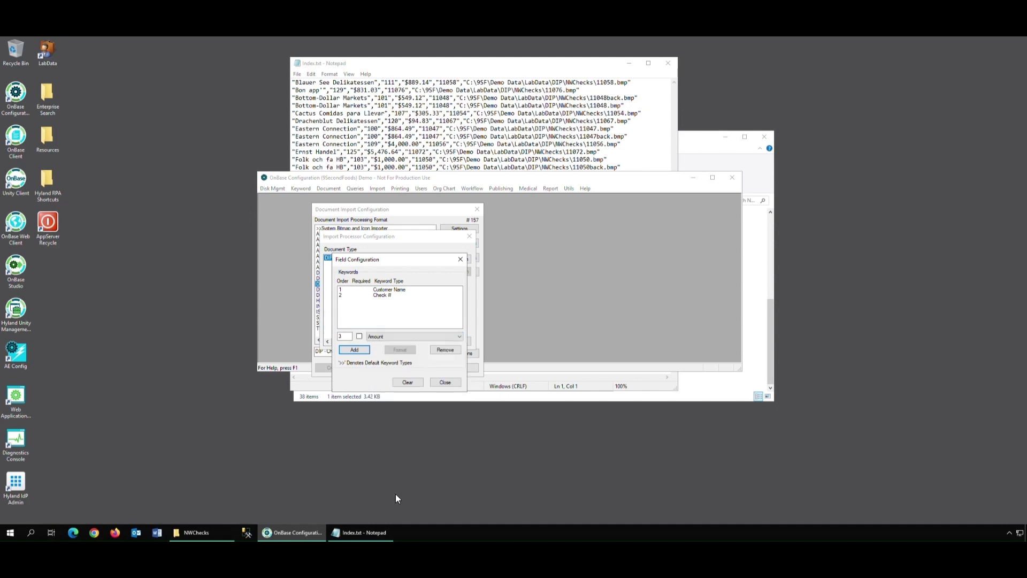
pyautogui.click(351, 349)
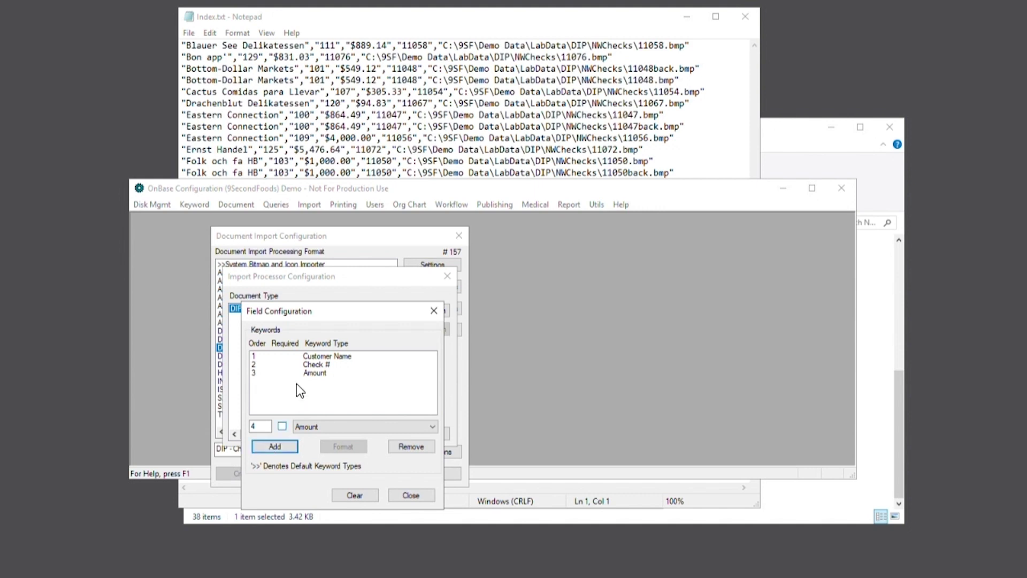
# Open the Amount field's currency format and enable the $ currency symbol.
pyautogui.click(336, 373)
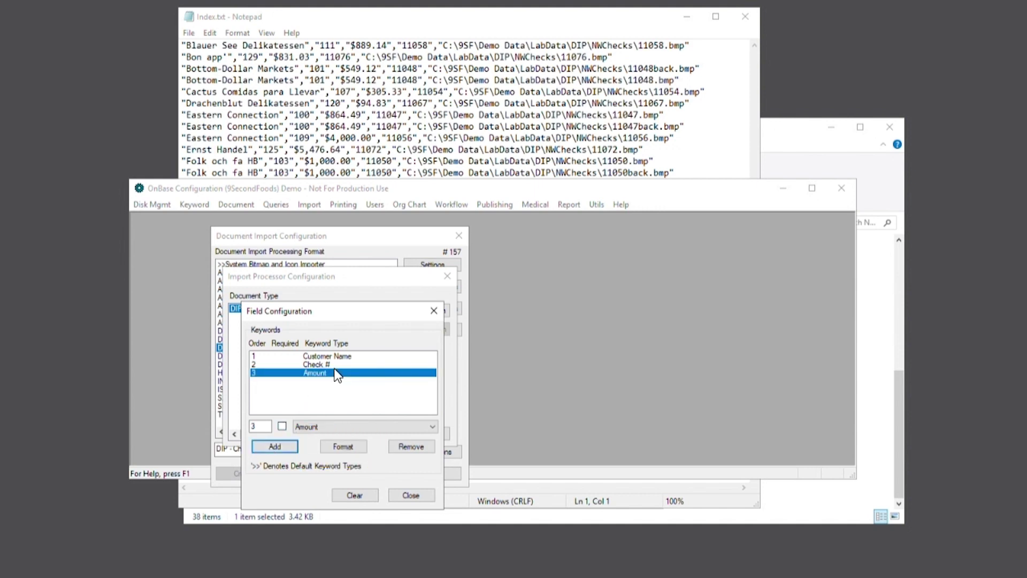
pyautogui.click(357, 449)
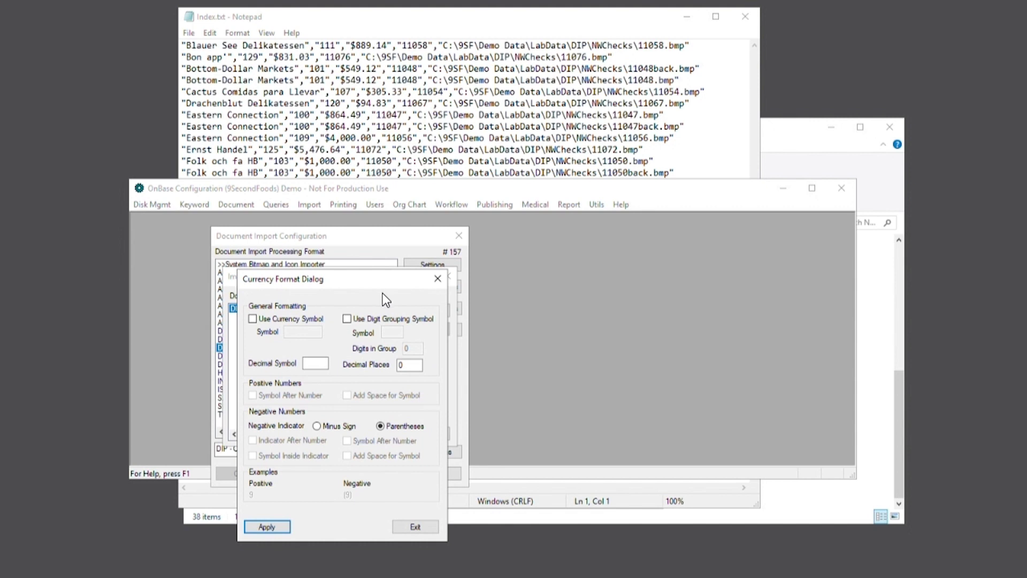
pyautogui.moveTo(361, 275); pyautogui.dragTo(601, 237)
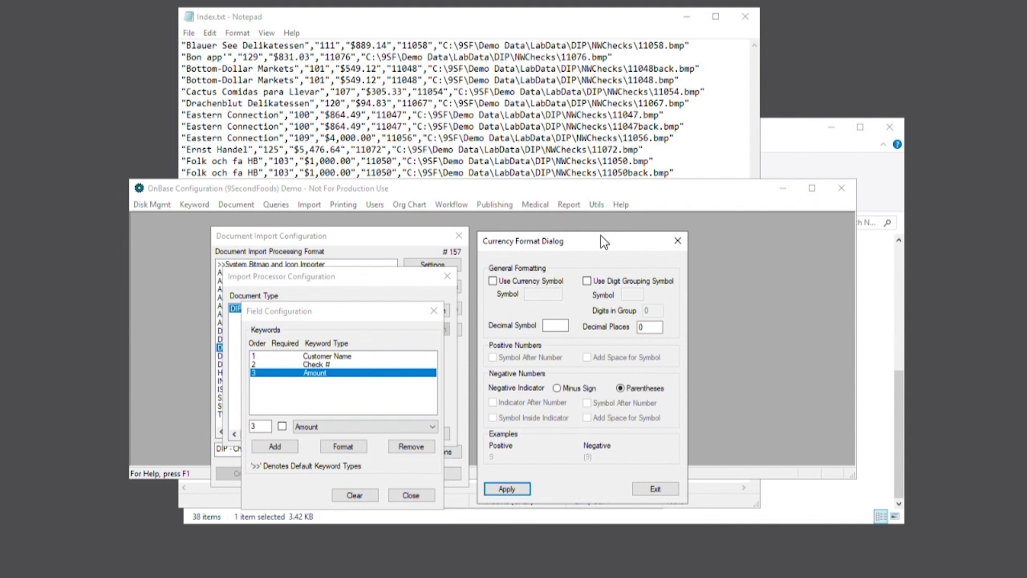
pyautogui.click(520, 280)
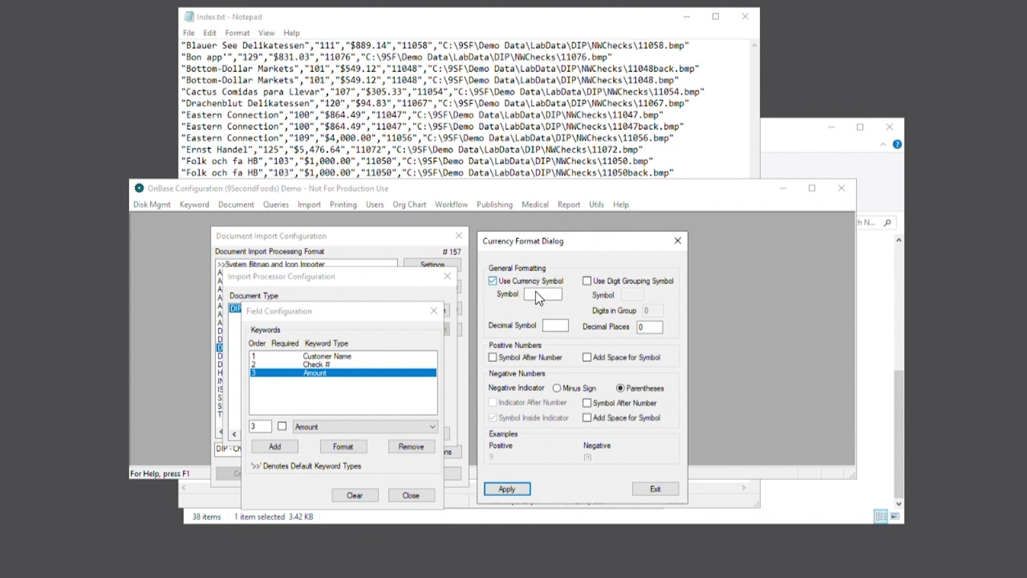
pyautogui.click(545, 296)
pyautogui.write('$')
pyautogui.click(569, 328)
# Enable comma digit grouping with 3 digits per group and 2 decimal places.
pyautogui.click(587, 281)
pyautogui.click(633, 295)
pyautogui.write(',')
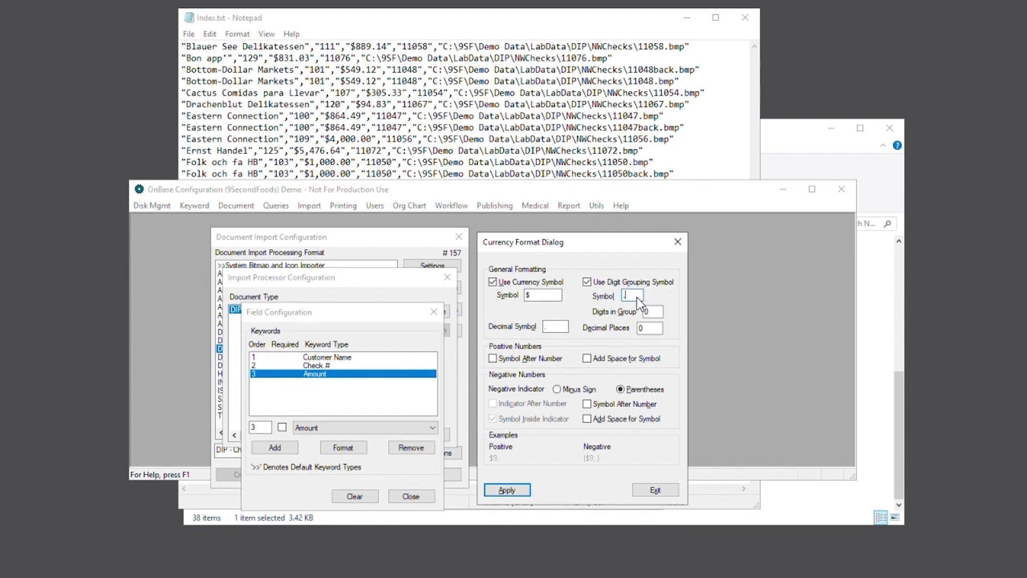
pyautogui.click(661, 314)
pyautogui.press('BackSpace')
pyautogui.write('3')
pyautogui.click(658, 325)
pyautogui.click(658, 325)
# Apply Amount's currency format, then add >>Dummy Key and >>Full Path as fields 4 and 5.
pyautogui.click(503, 488)
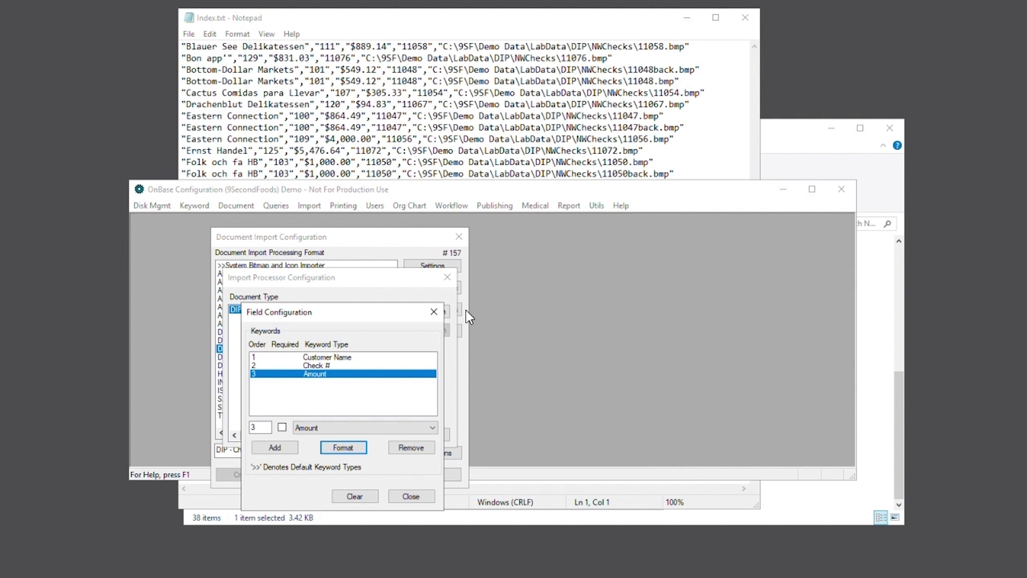
pyautogui.click(428, 425)
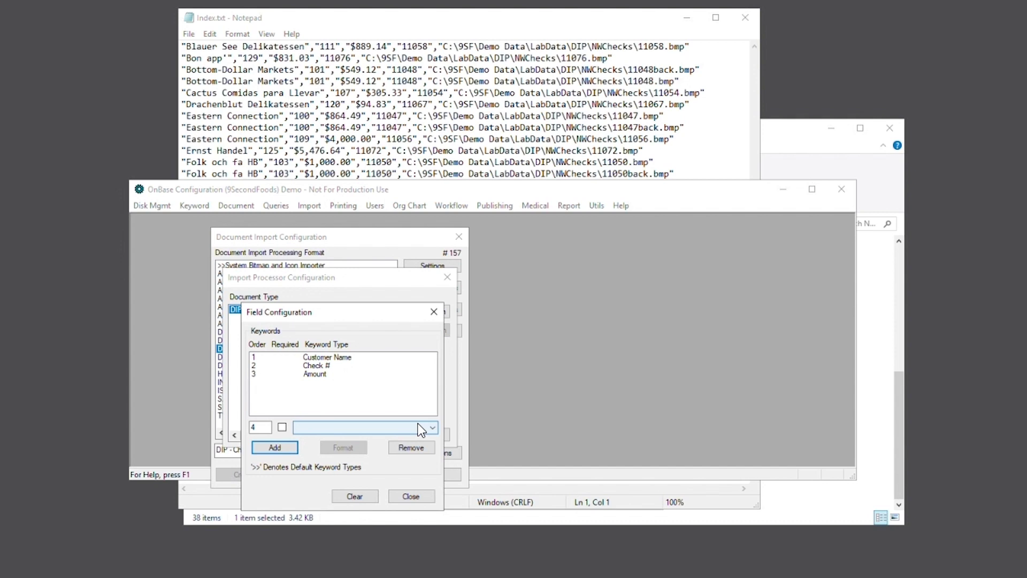
pyautogui.click(421, 429)
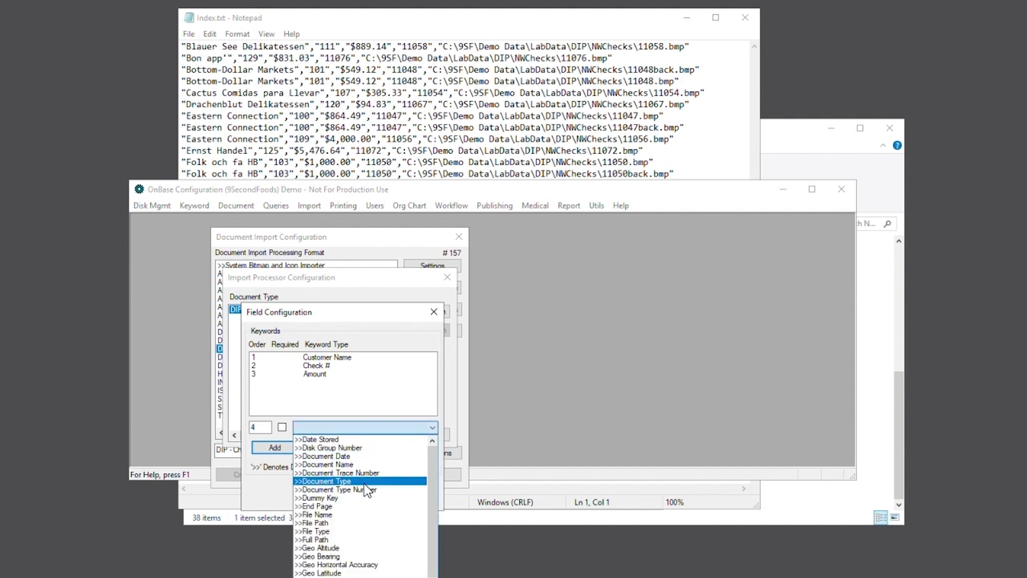
pyautogui.click(348, 499)
pyautogui.click(272, 446)
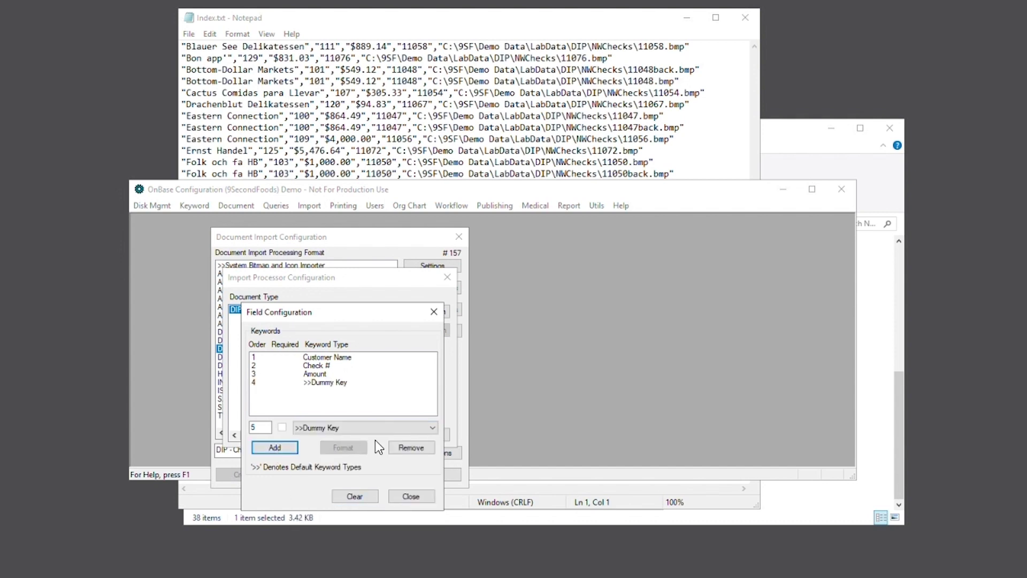
pyautogui.click(384, 428)
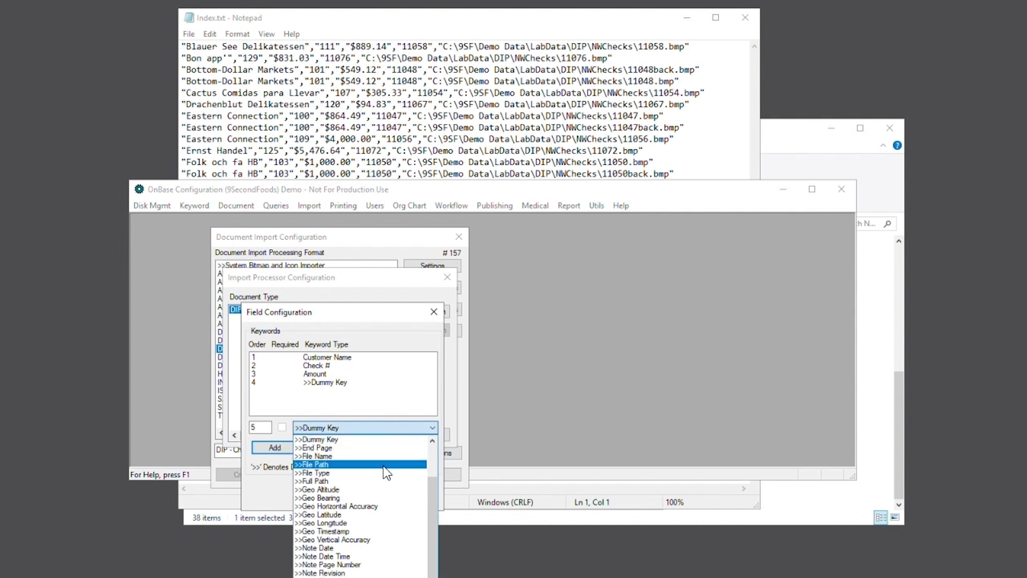
pyautogui.click(362, 481)
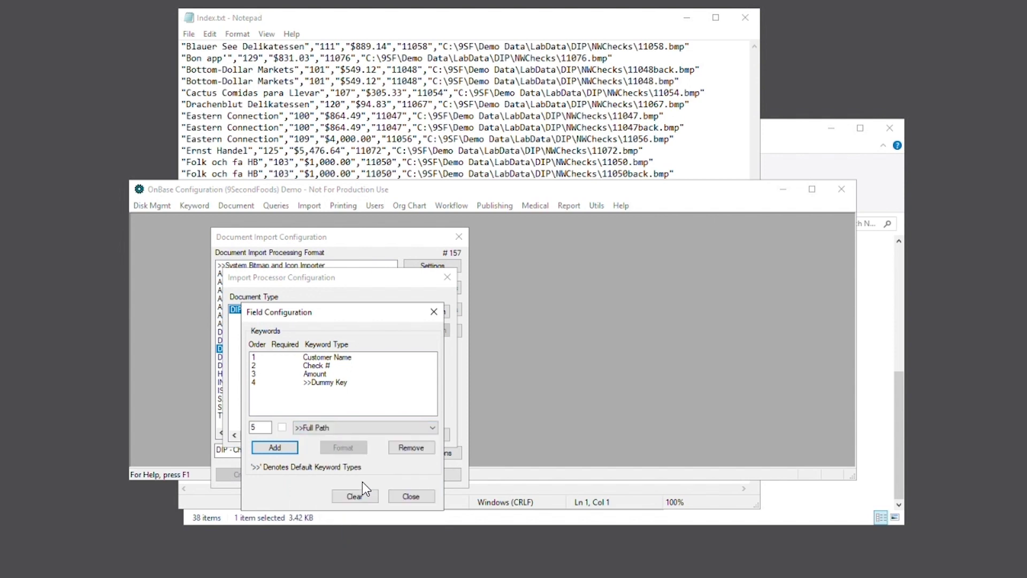
pyautogui.click(288, 452)
# Close the Field Configuration dialog for DIP - Check.
pyautogui.click(417, 496)
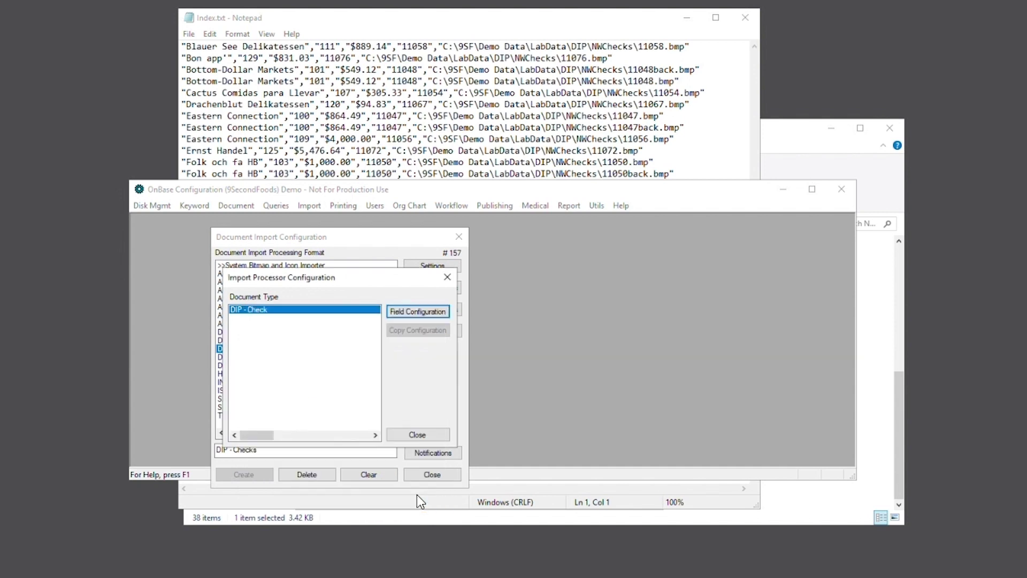